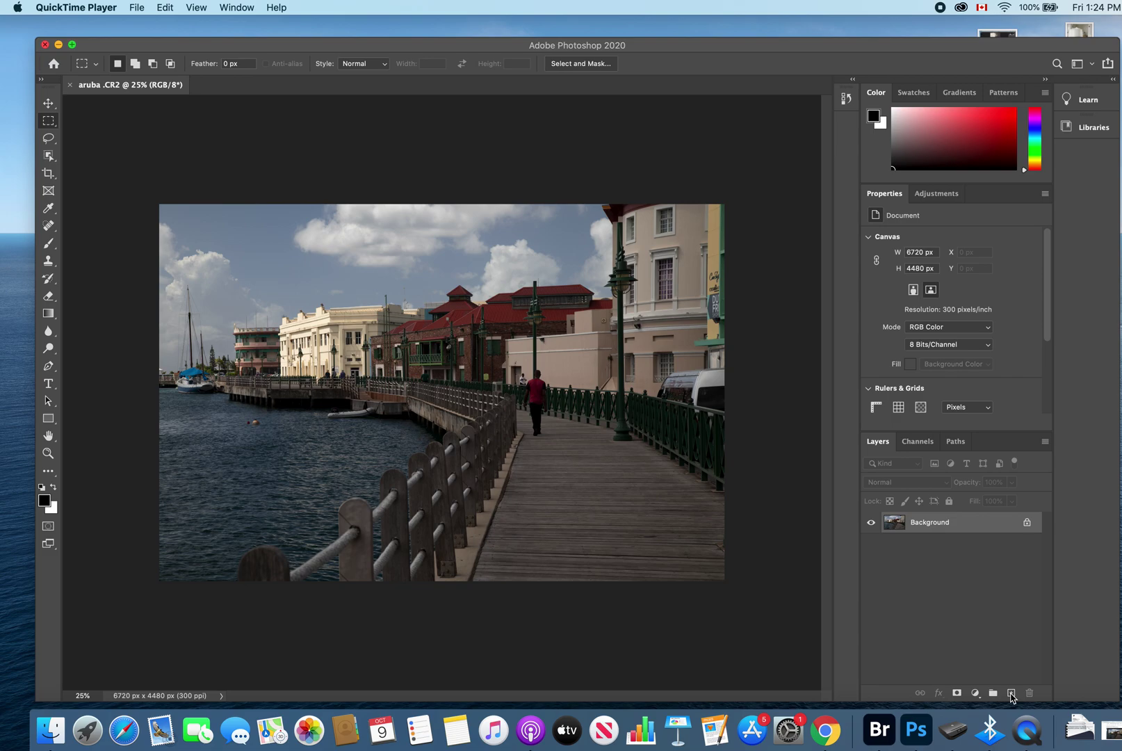
Add a new empty layer above the photo and rename it 'Dodge and Burn'
left_click(1011, 693)
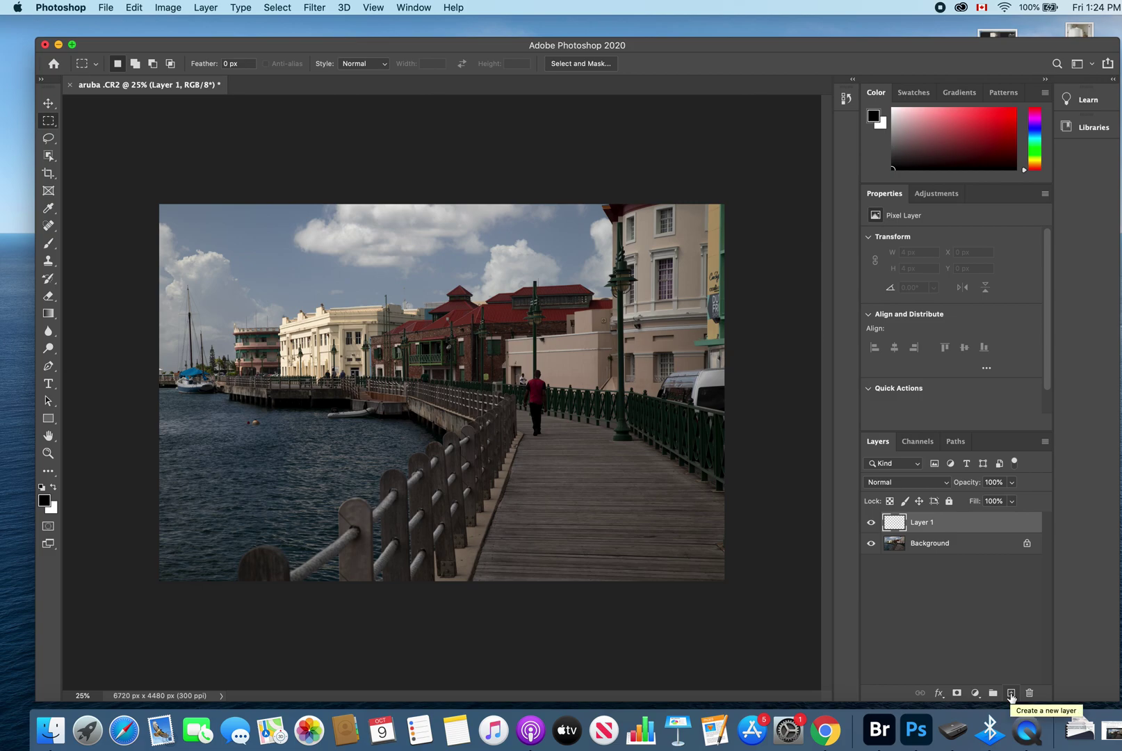
double_click(921, 525)
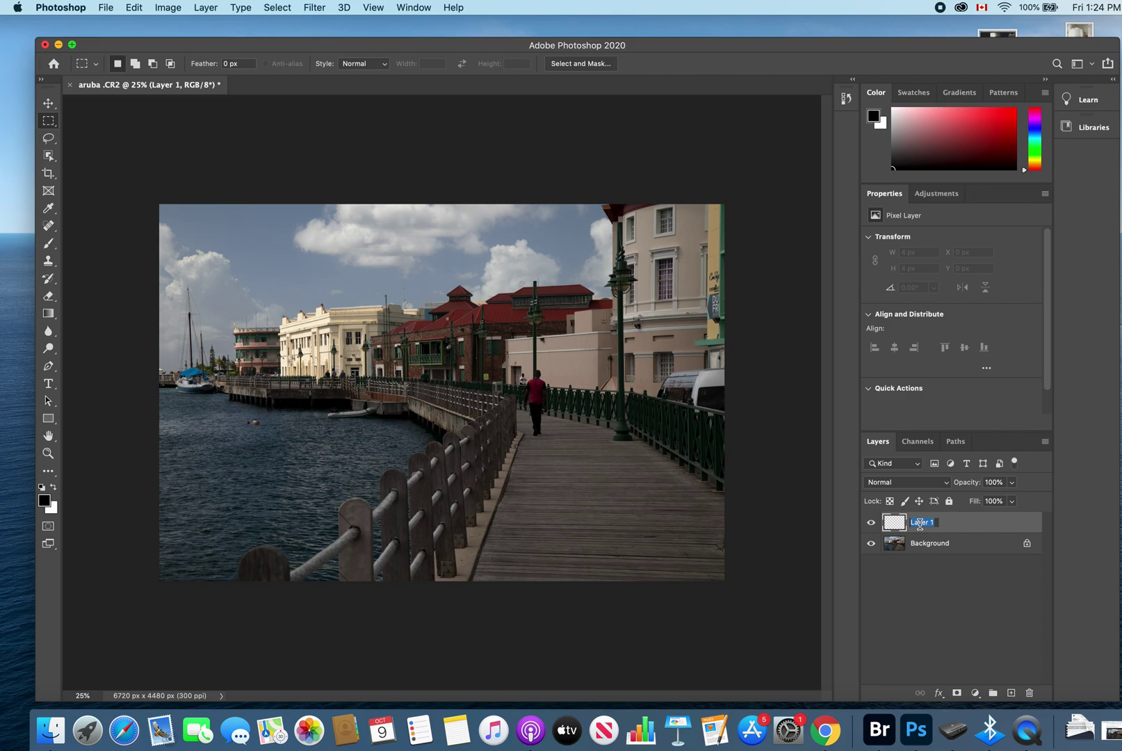
type("Dodge and Burn")
key("Return")
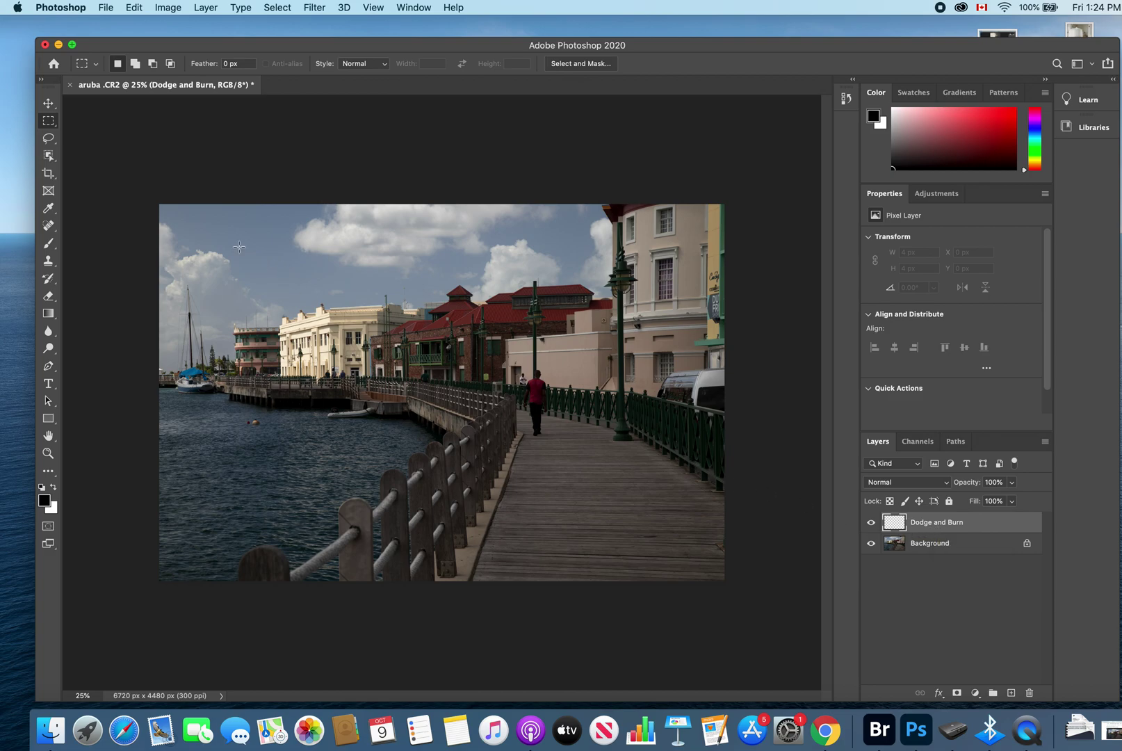
Fill the Dodge and Burn layer with 50% Gray contents using Edit > Fill
left_click(135, 7)
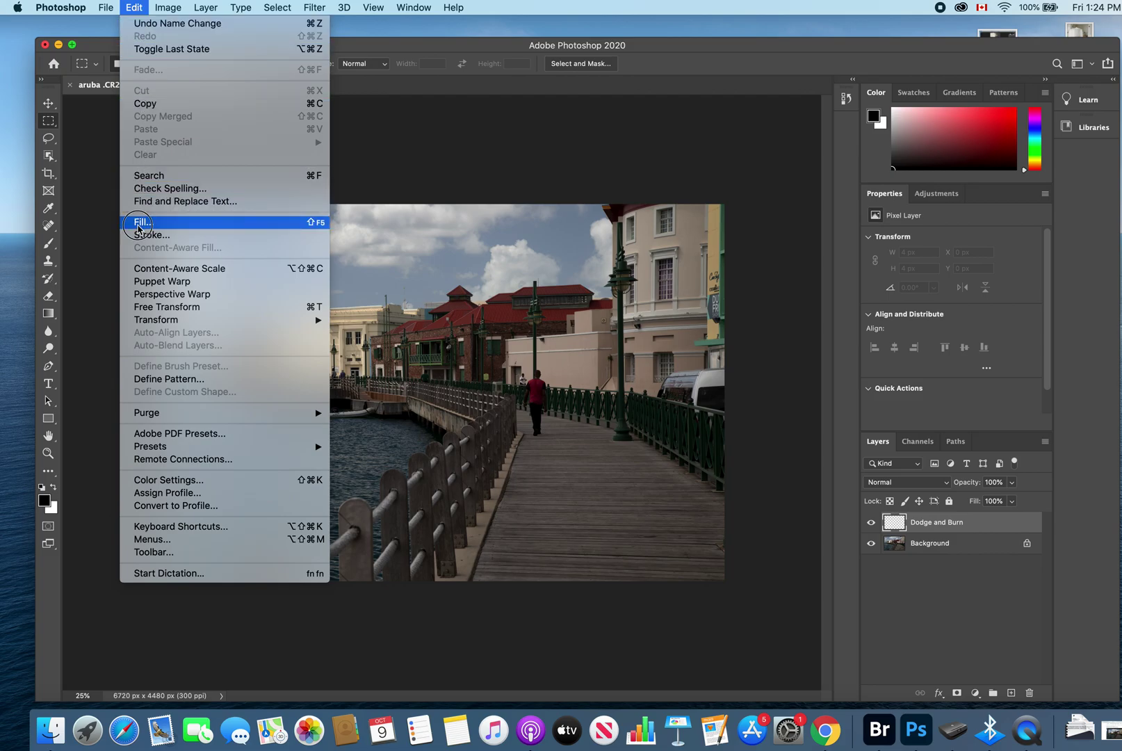
left_click(137, 224)
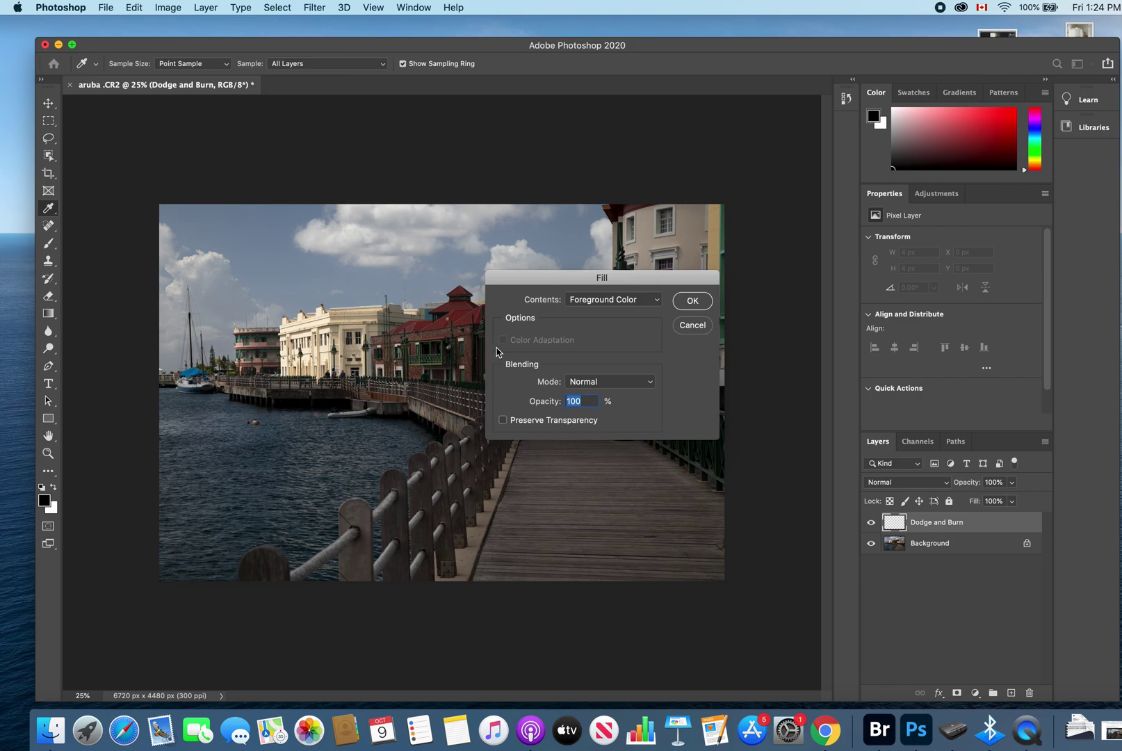
left_click(651, 302)
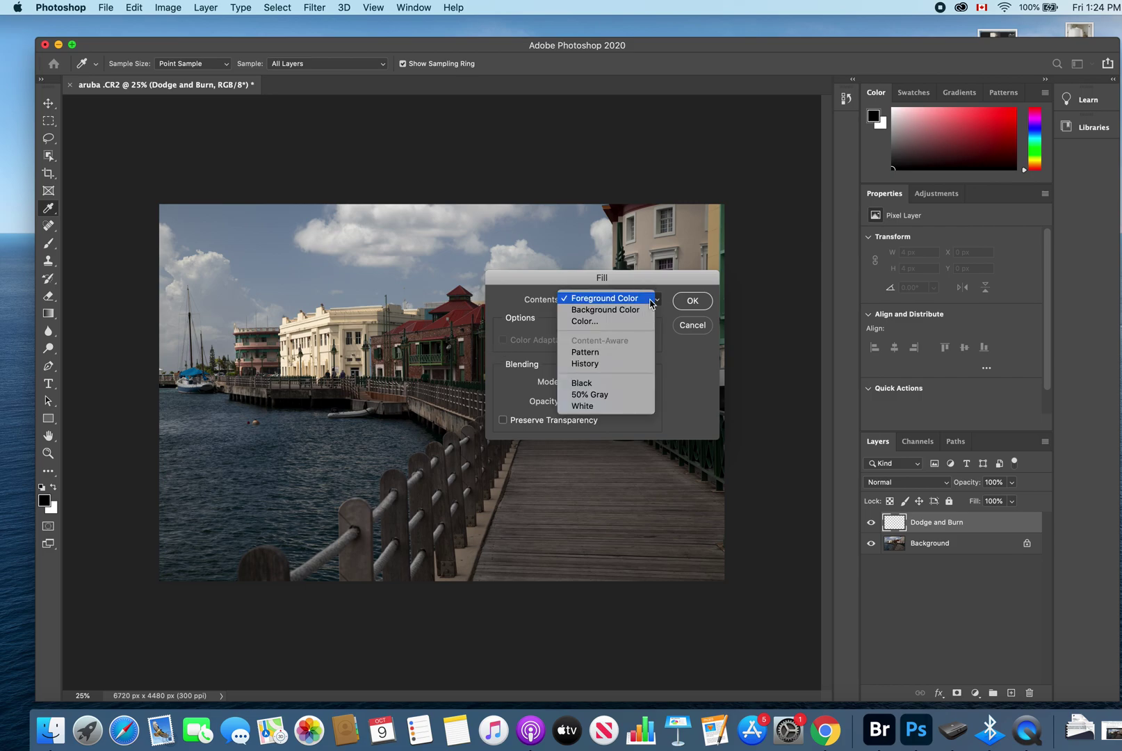
left_click(615, 395)
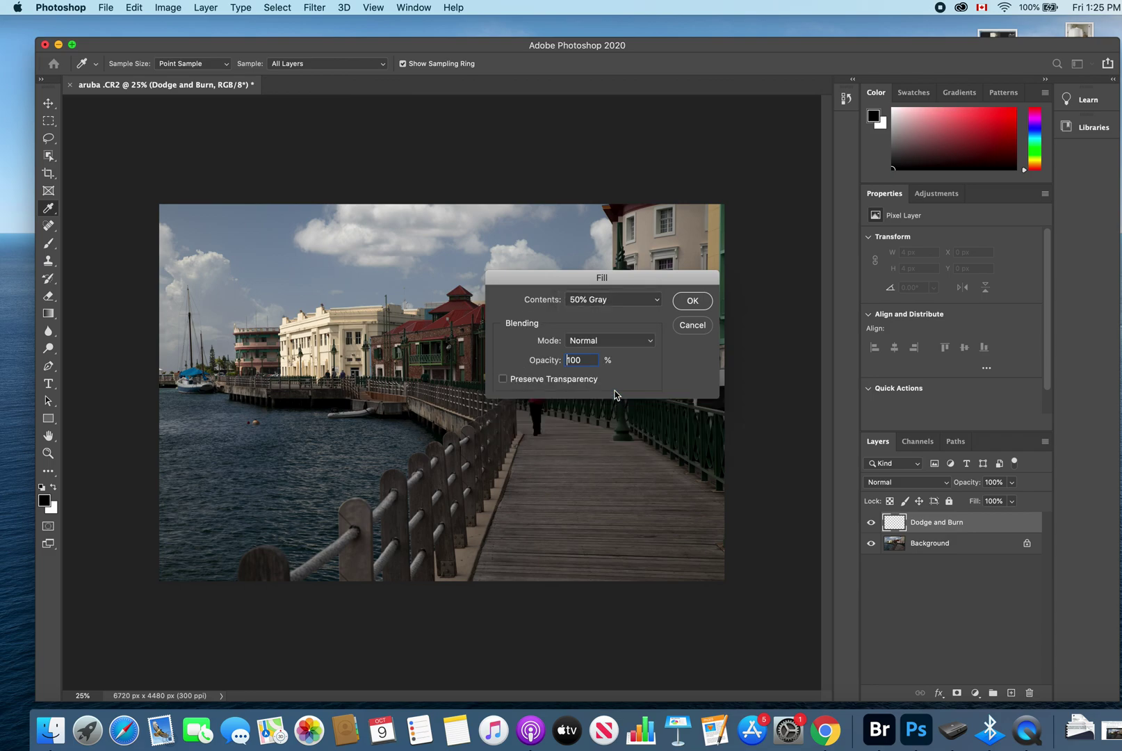
left_click(693, 303)
key("m")
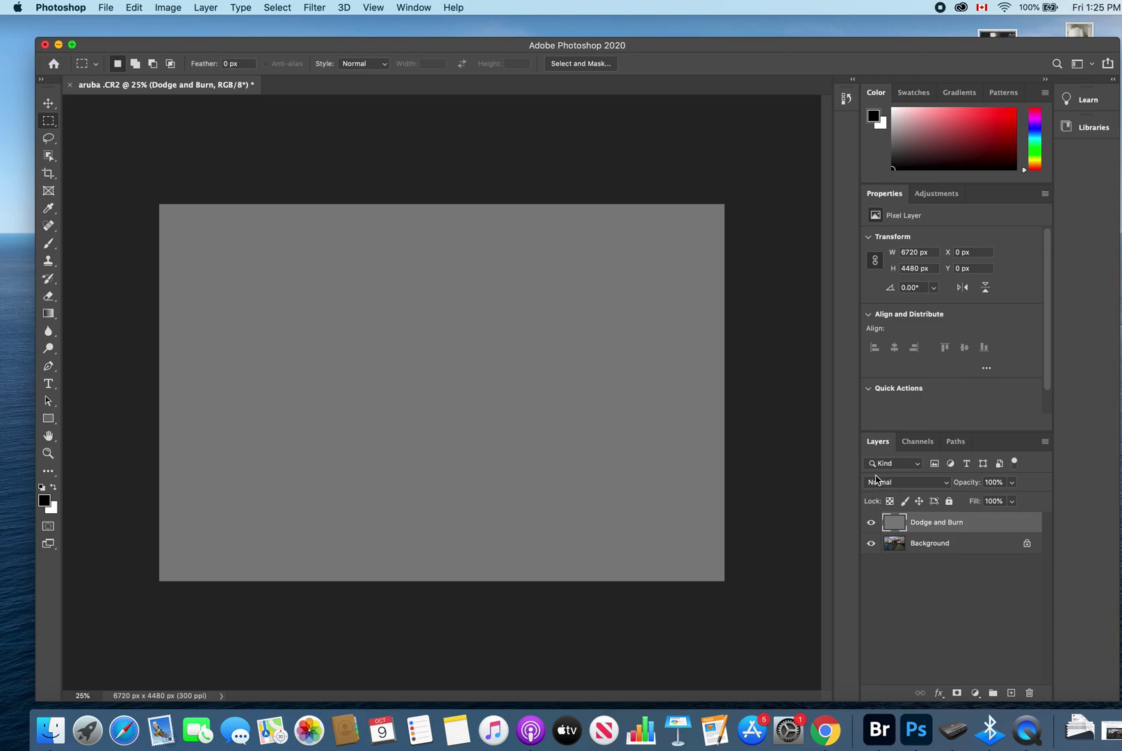
Set the Dodge and Burn layer's blend mode to Overlay, then toggle its visibility to compare
left_click(919, 487)
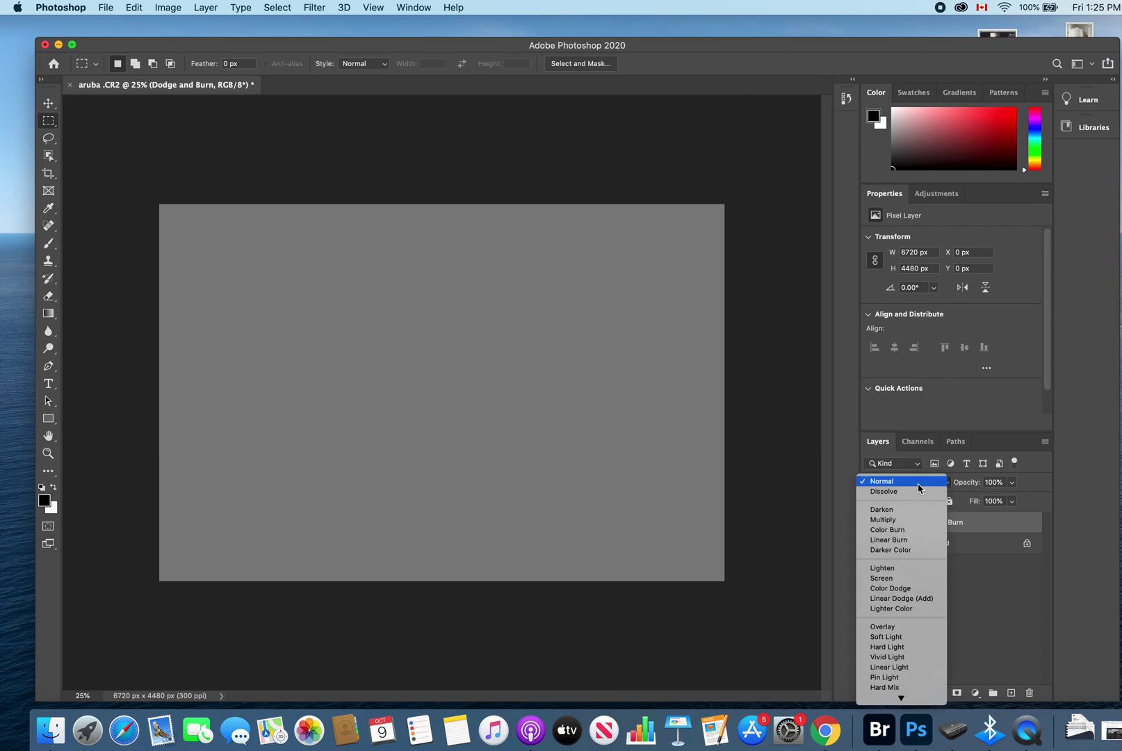
left_click(907, 627)
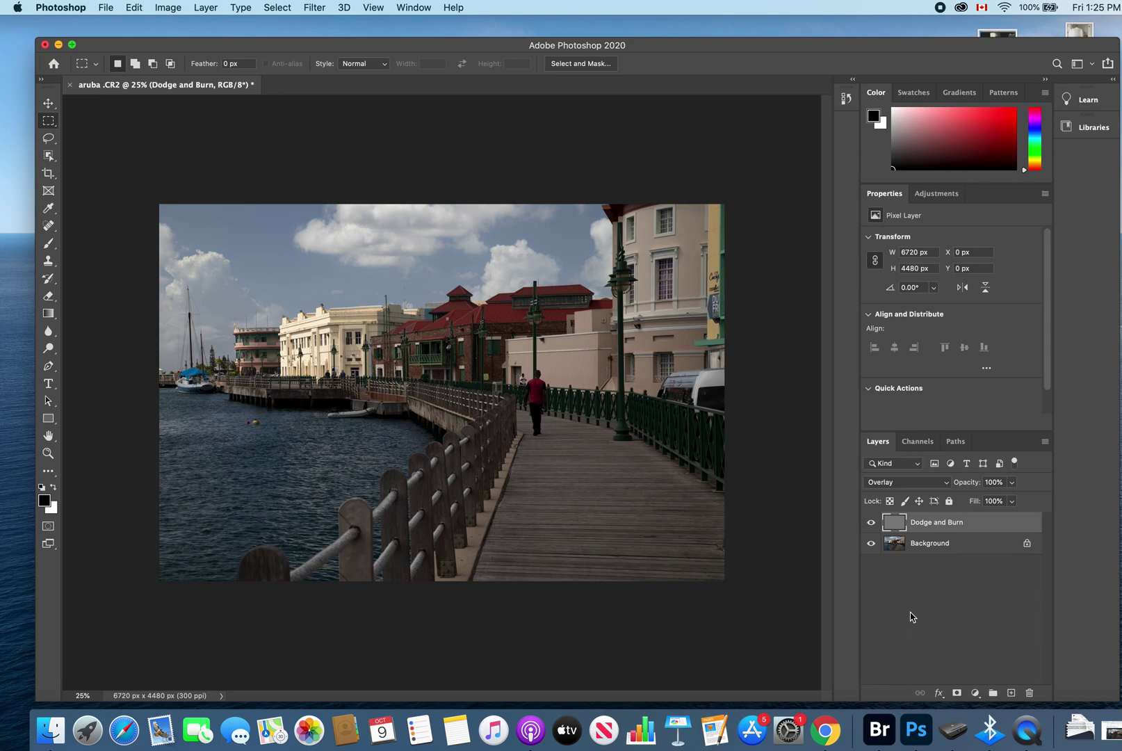
left_click(872, 523)
left_click(872, 524)
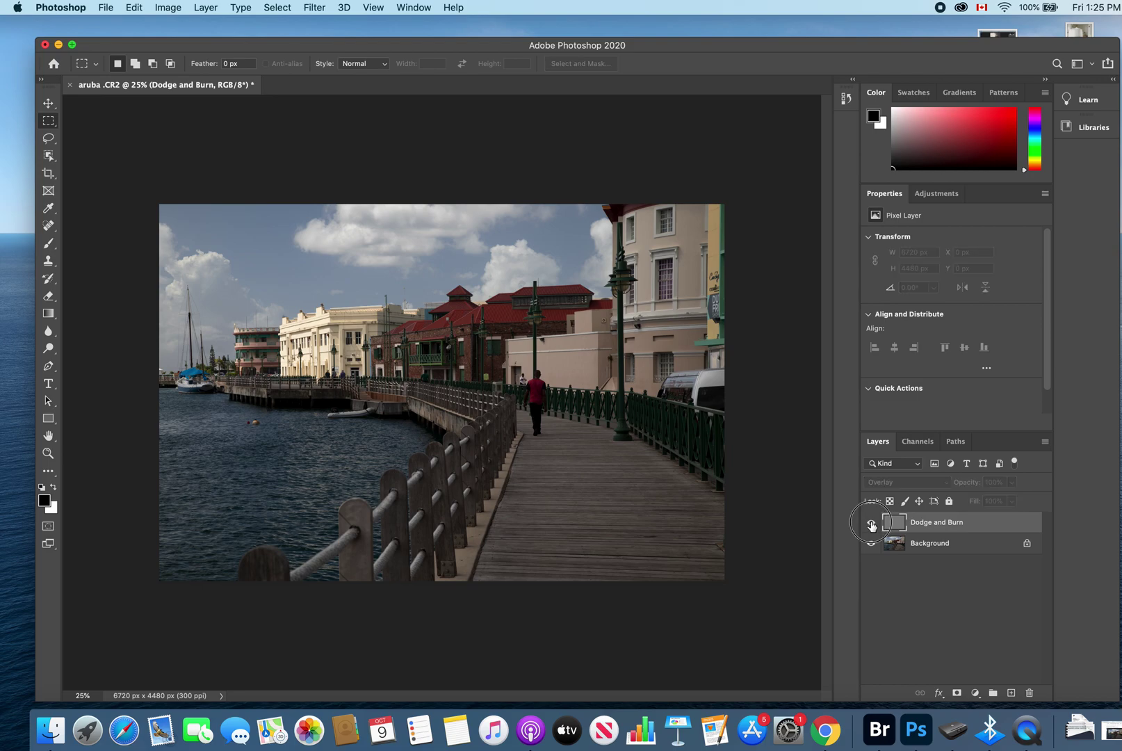
left_click(872, 524)
left_click(872, 524)
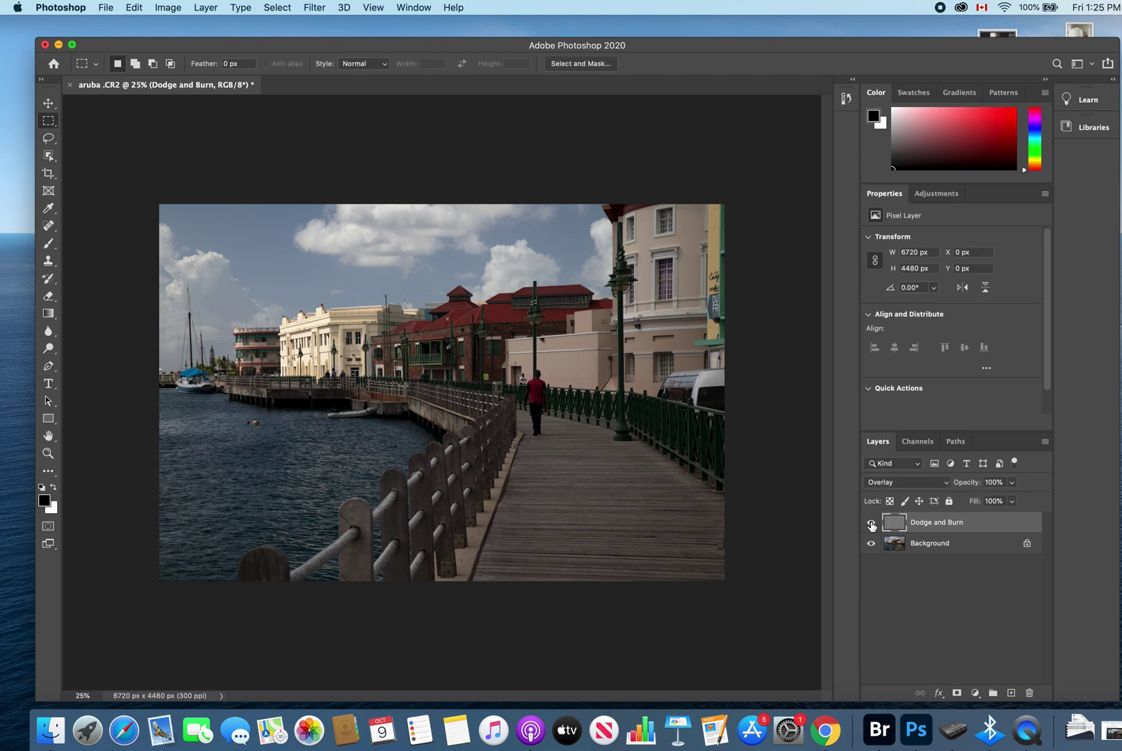
left_click(872, 524)
left_click(872, 523)
Make the Dodge Tool the active toning tool
left_click(49, 350)
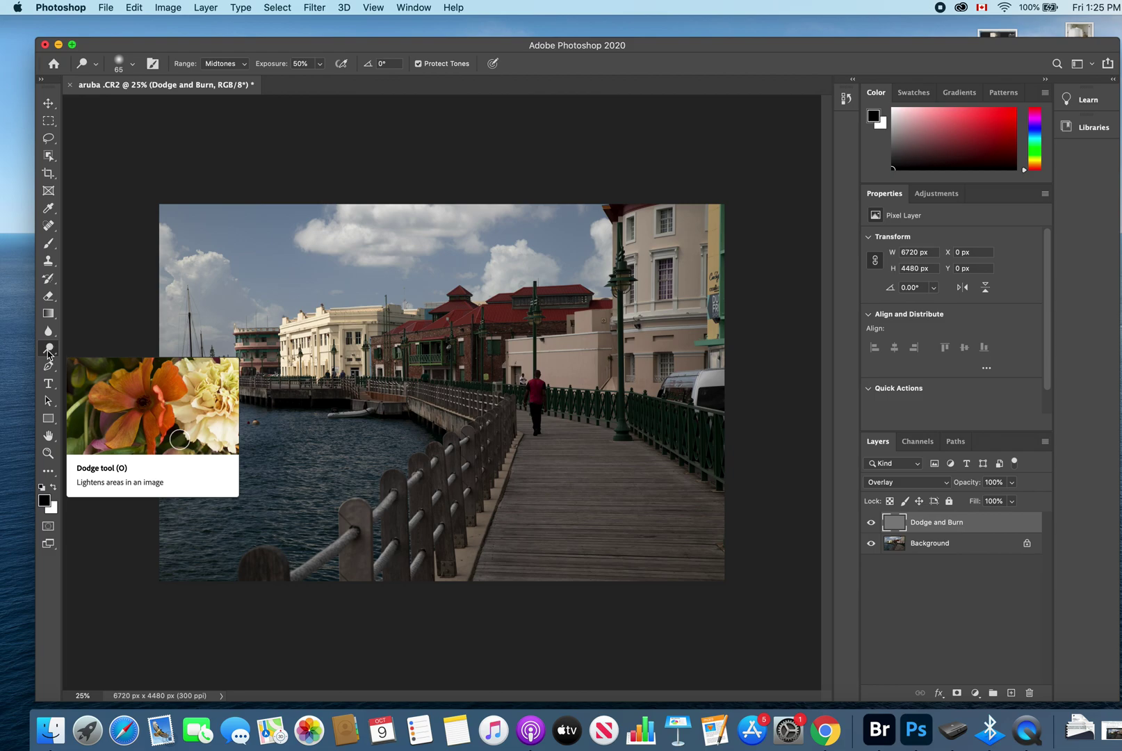
left_click(48, 351)
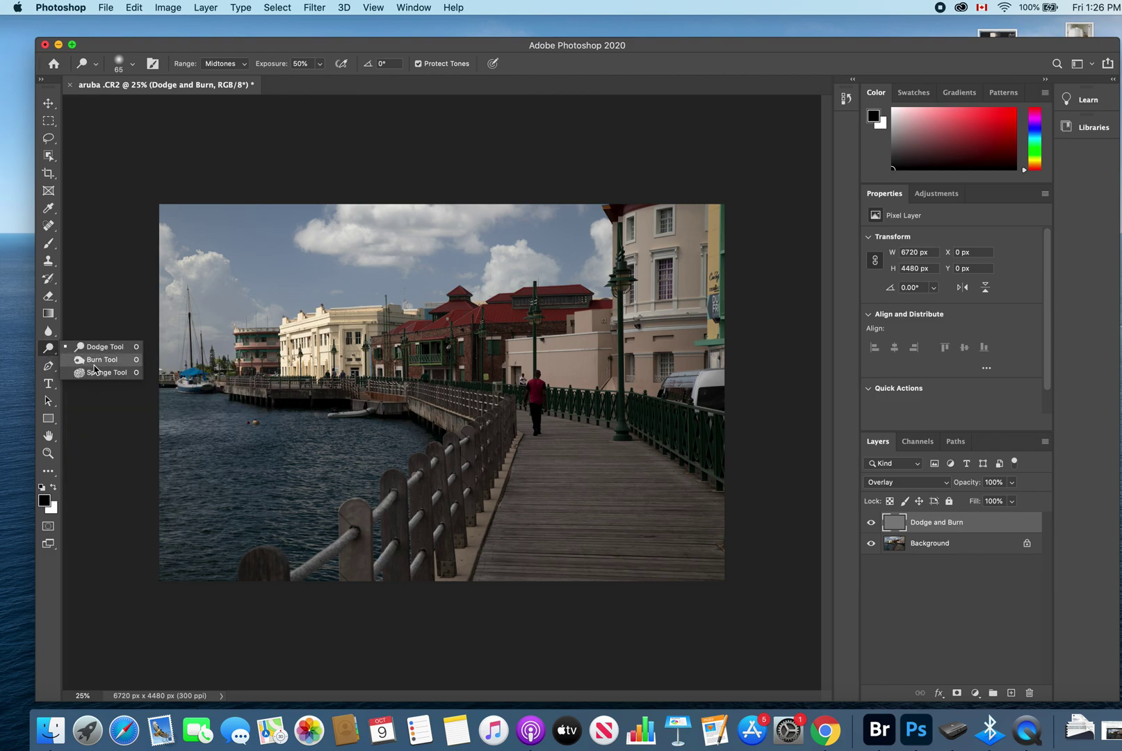
left_click(95, 346)
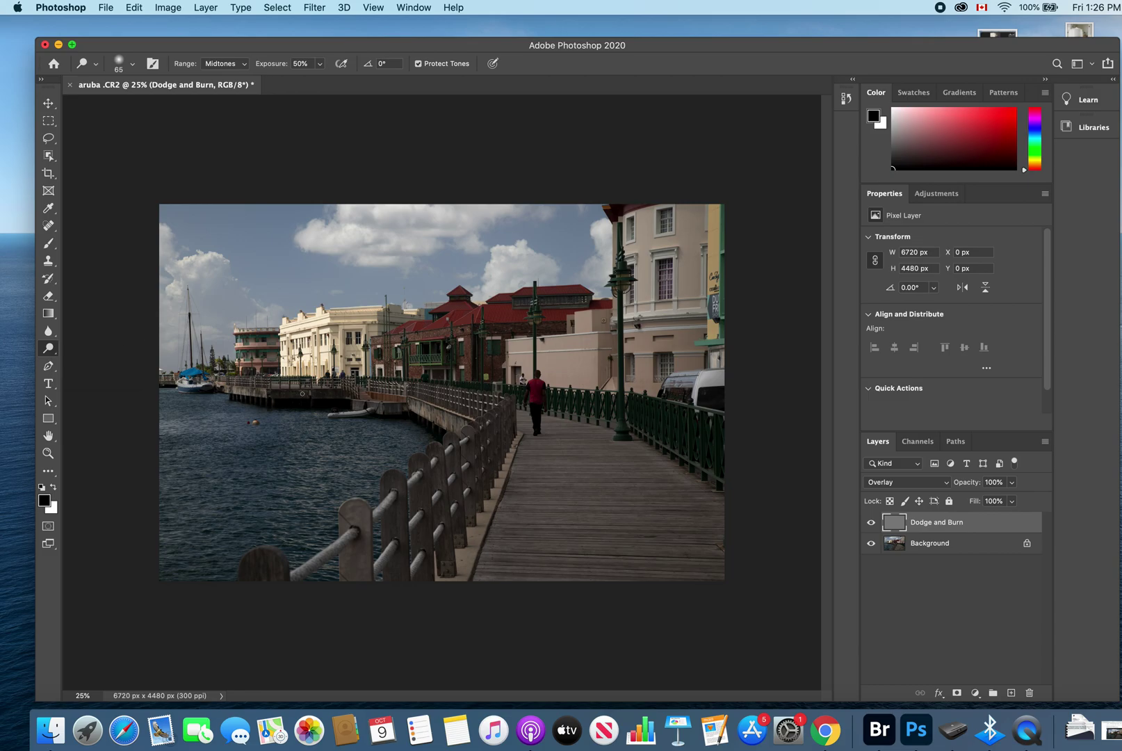
Dodge the pier wall's left end, the wall above the boat, and beneath the pier
scroll(302, 393, "up", 6)
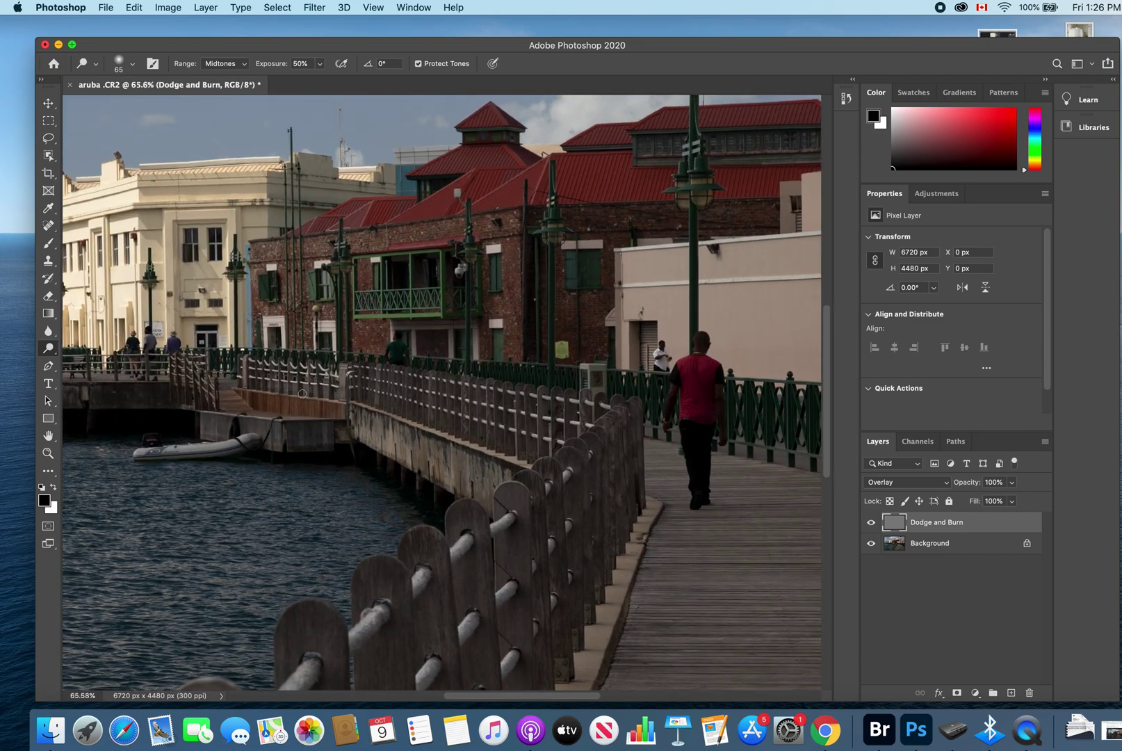
scroll(302, 393, "left", 10)
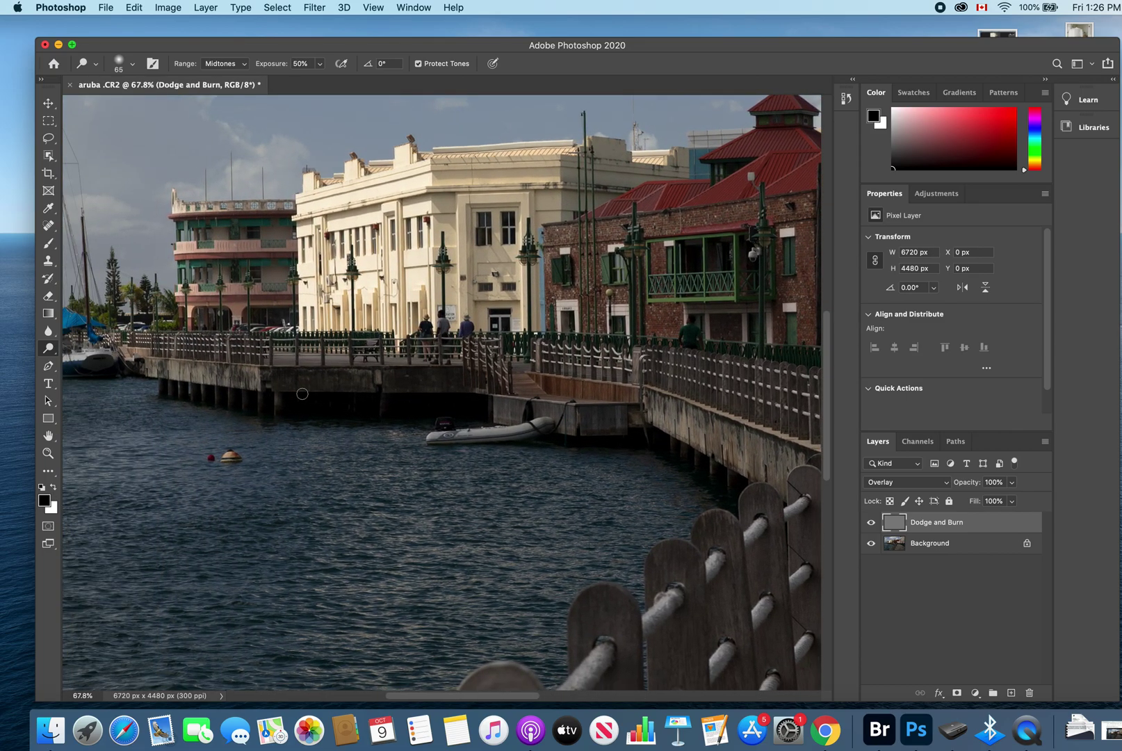
scroll(158, 397, "up", 2)
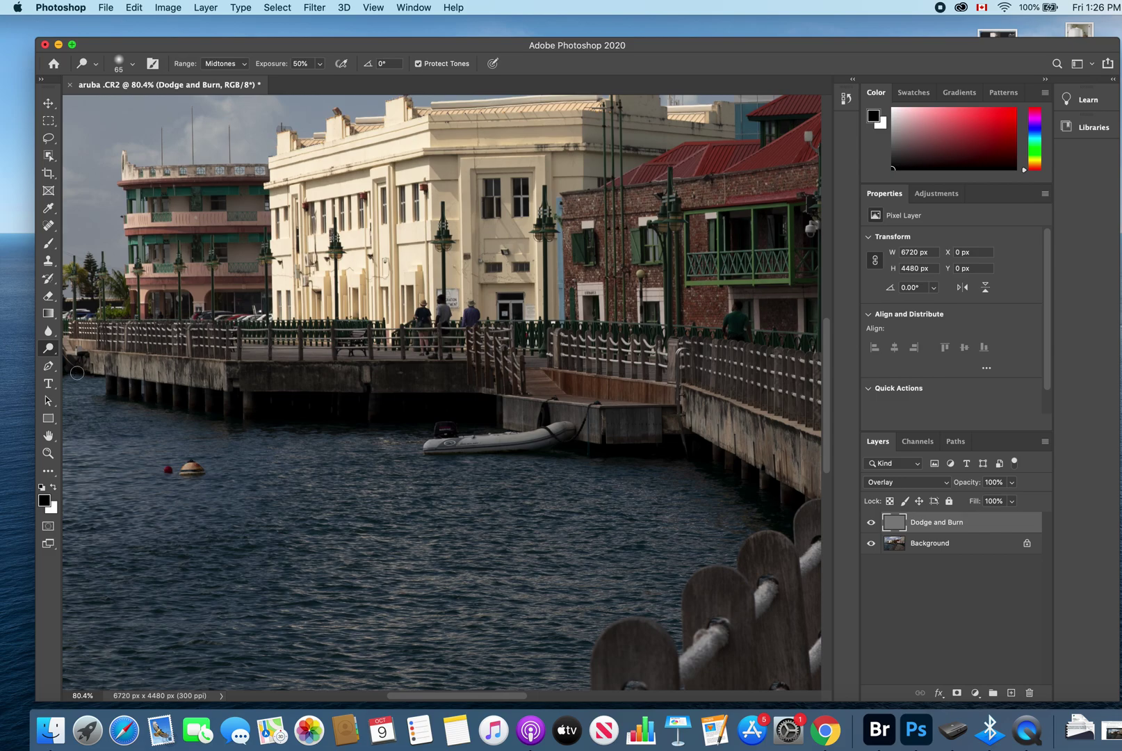
mouse_move(98, 357)
left_mouse_down()
mouse_move(106, 370)
mouse_move(119, 361)
mouse_move(212, 364)
mouse_move(219, 384)
mouse_move(156, 377)
mouse_move(97, 366)
mouse_move(217, 374)
left_mouse_up()
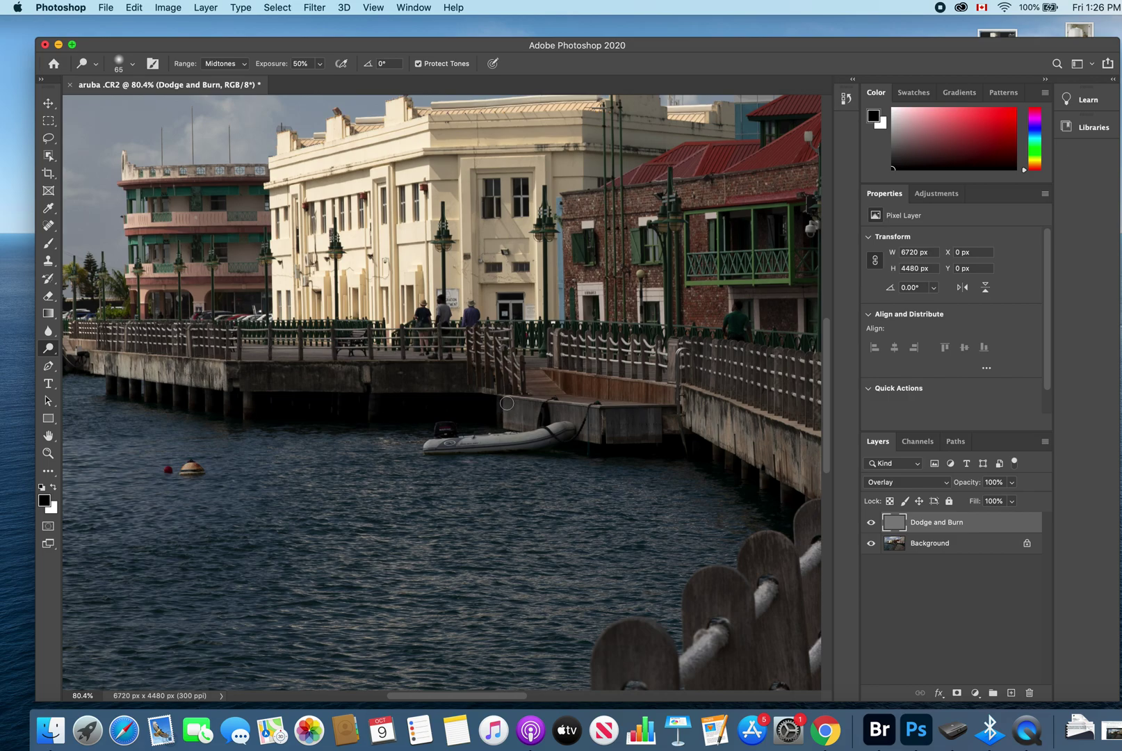
mouse_move(524, 423)
left_mouse_down()
mouse_move(509, 402)
mouse_move(508, 414)
mouse_move(567, 408)
mouse_move(557, 414)
mouse_move(579, 414)
mouse_move(595, 434)
mouse_move(597, 410)
mouse_move(562, 408)
mouse_move(590, 422)
left_mouse_up()
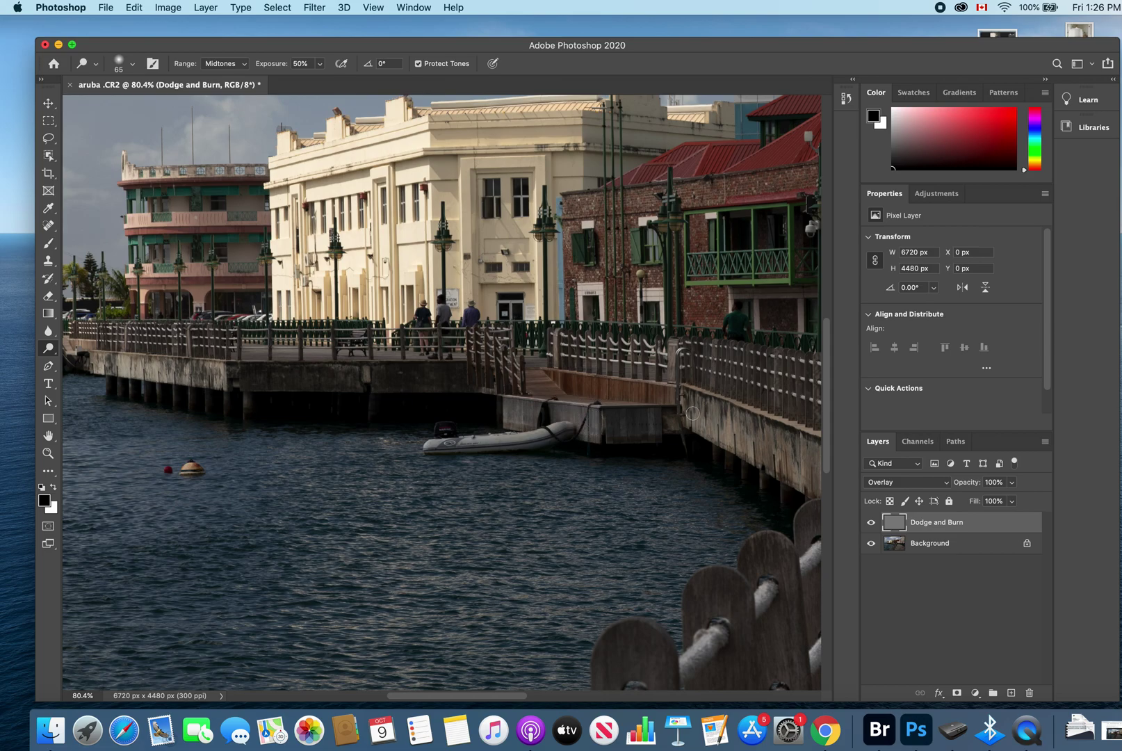
scroll(694, 397, "right", 5)
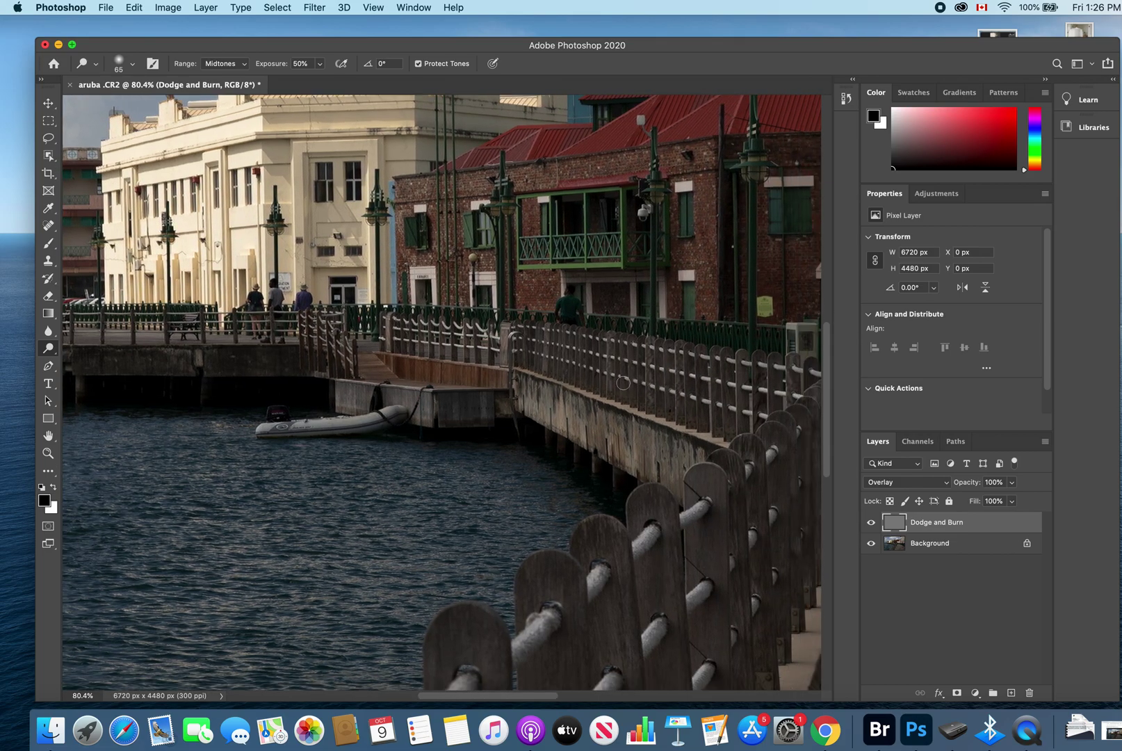
mouse_move(522, 380)
left_mouse_down()
mouse_move(526, 410)
mouse_move(534, 379)
mouse_move(541, 416)
mouse_move(545, 389)
mouse_move(551, 419)
mouse_move(555, 392)
mouse_move(566, 423)
mouse_move(568, 399)
mouse_move(577, 433)
mouse_move(588, 402)
mouse_move(591, 441)
mouse_move(599, 410)
mouse_move(618, 460)
mouse_move(621, 426)
mouse_move(631, 462)
mouse_move(632, 429)
mouse_move(642, 470)
mouse_move(643, 438)
mouse_move(652, 444)
mouse_move(655, 475)
mouse_move(657, 441)
mouse_move(679, 492)
mouse_move(669, 439)
mouse_move(676, 462)
mouse_move(677, 449)
mouse_move(680, 462)
mouse_move(685, 449)
mouse_move(704, 452)
mouse_move(523, 374)
mouse_move(521, 410)
mouse_move(649, 479)
left_mouse_up()
Shrink the Dodge brush with [ for the smaller pier and dock details
scroll(649, 479, "down", 3)
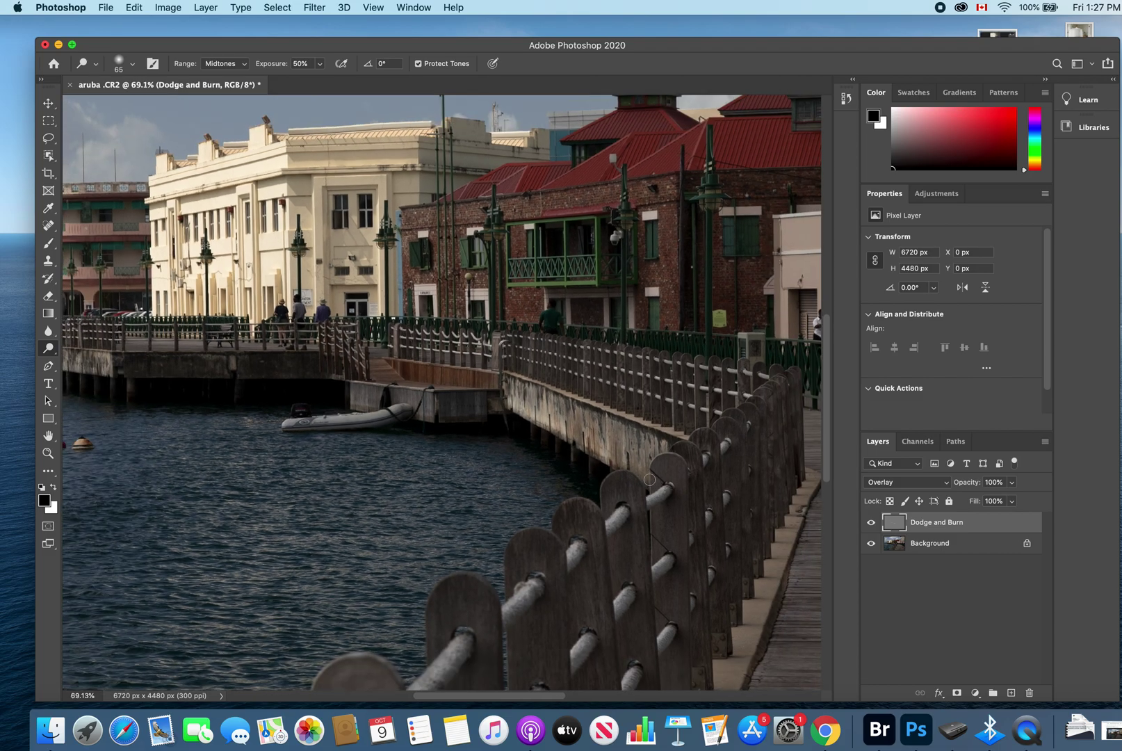
scroll(650, 479, "down", 2)
scroll(649, 480, "down", 2)
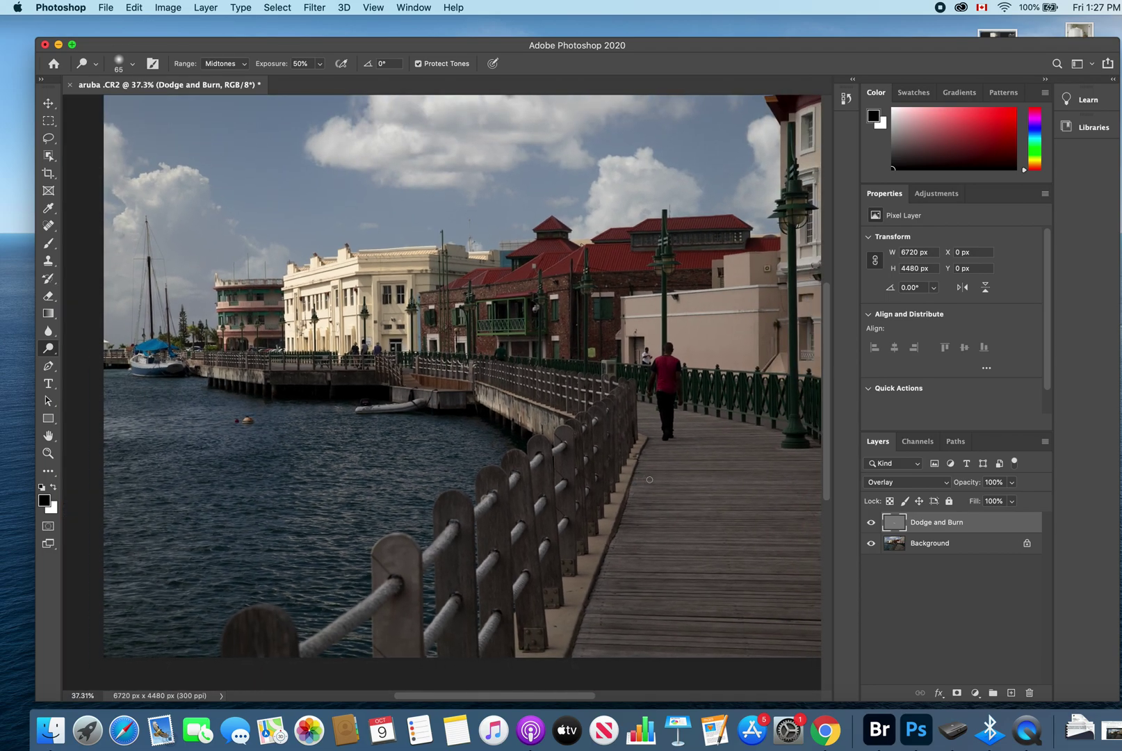
scroll(456, 400, "up", 5)
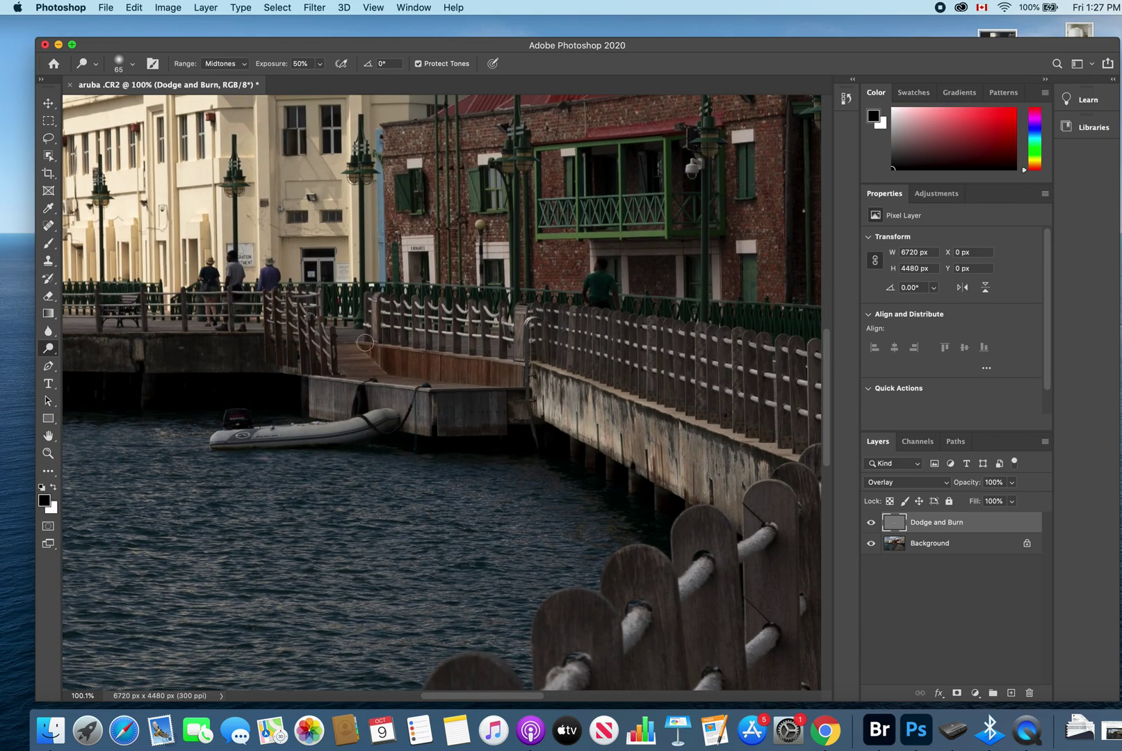
key("bracketleft")
key("bracketleft")
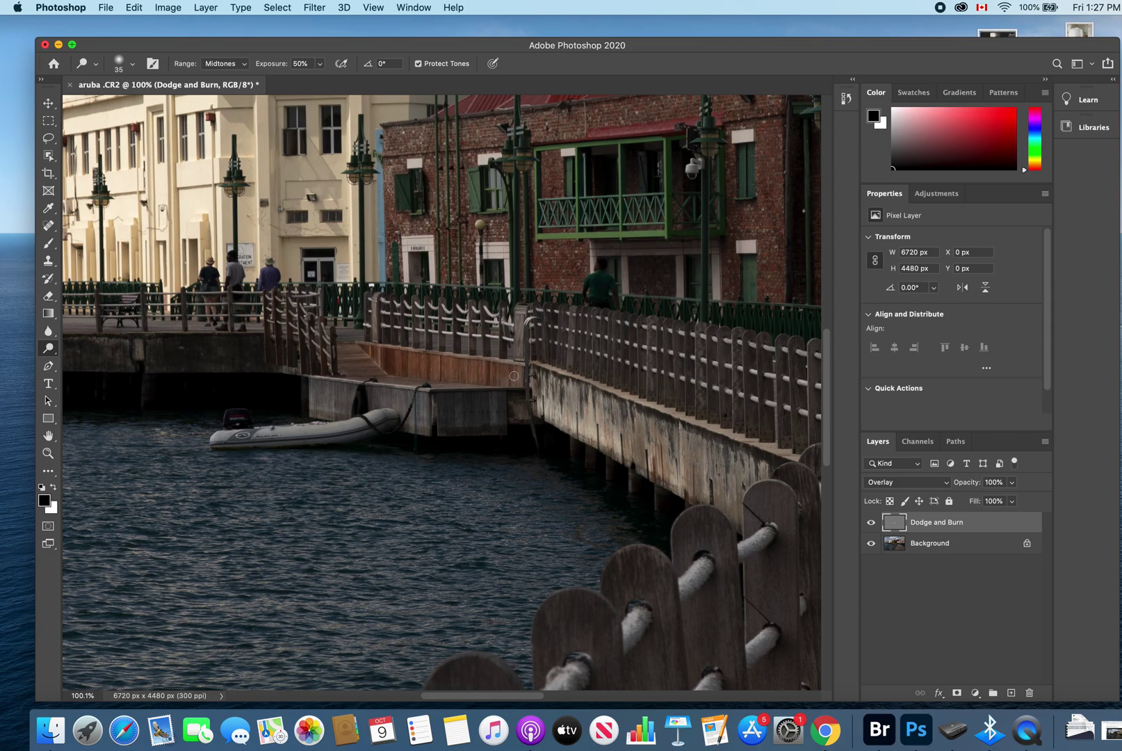
scroll(514, 376, "down", 3)
scroll(514, 375, "down", 2)
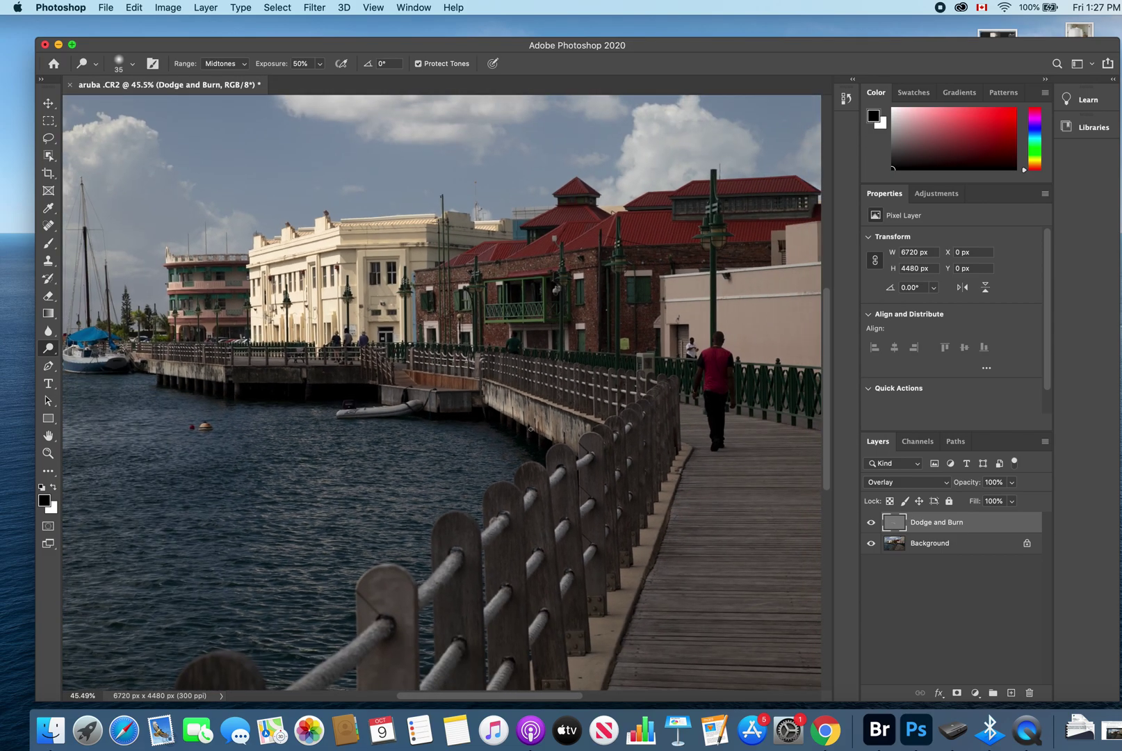
Toggle the Dodge and Burn layer on and off to compare with the untouched photo
left_click(871, 524)
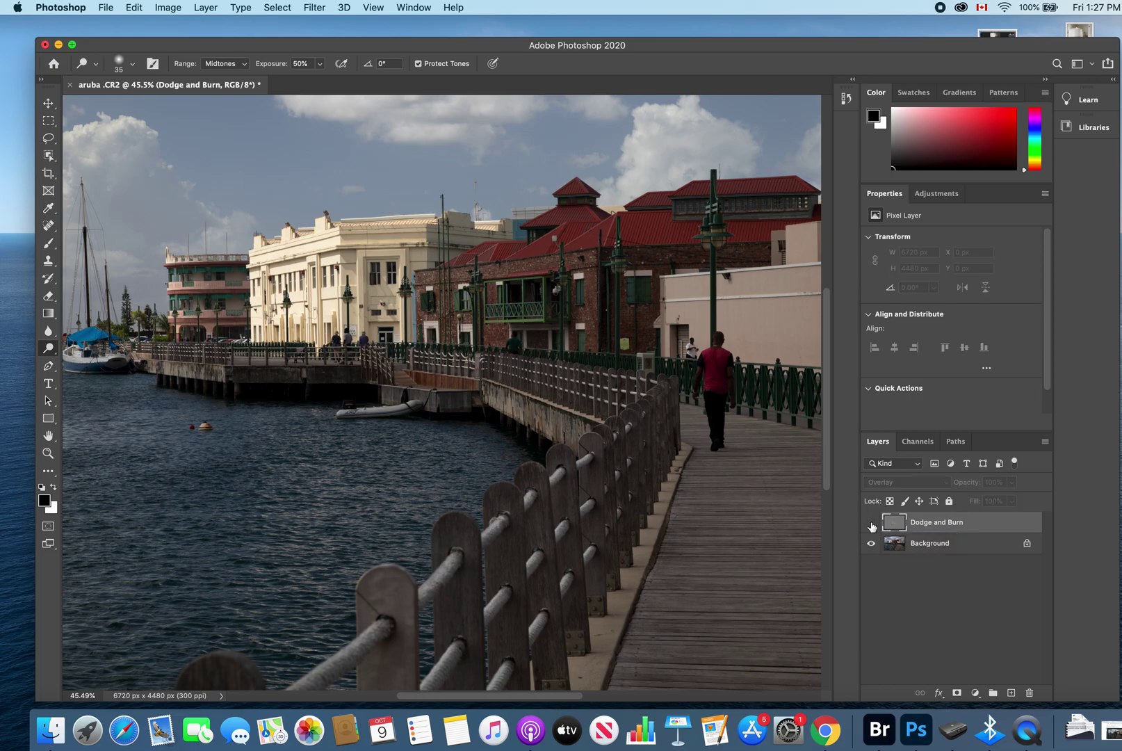
left_click(872, 525)
left_click(872, 525)
left_click(872, 525)
left_click(872, 525)
left_click(872, 525)
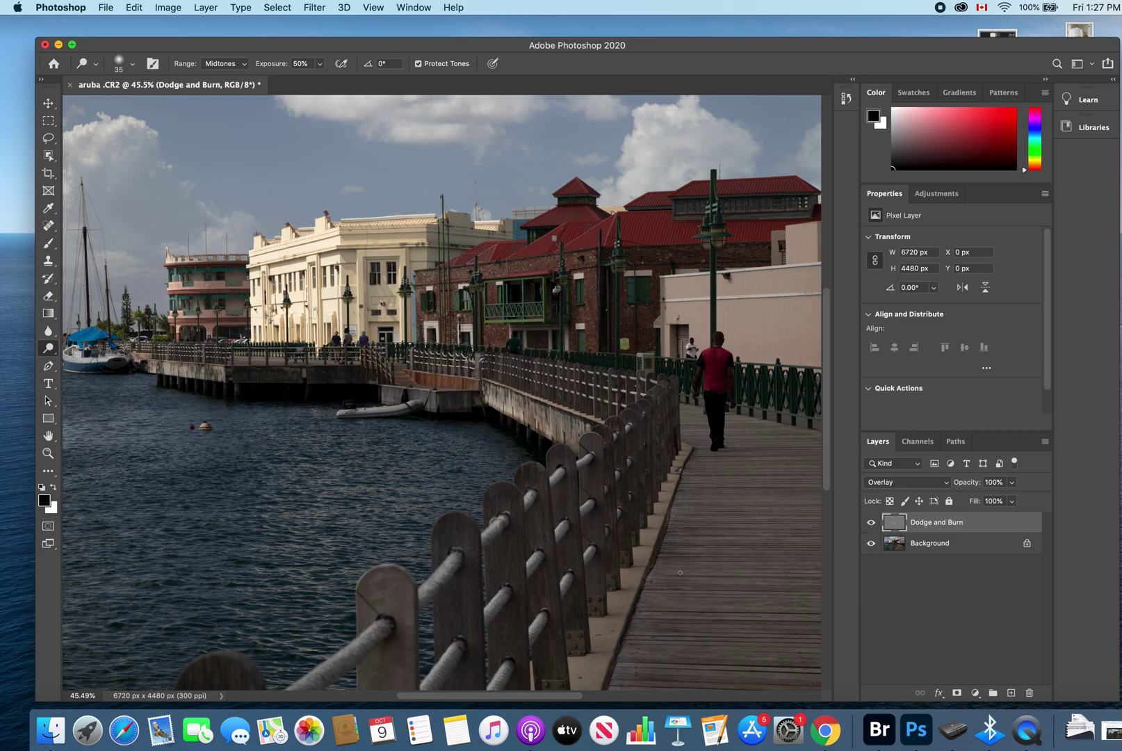
scroll(680, 572, "right", 10)
scroll(680, 572, "down", 3)
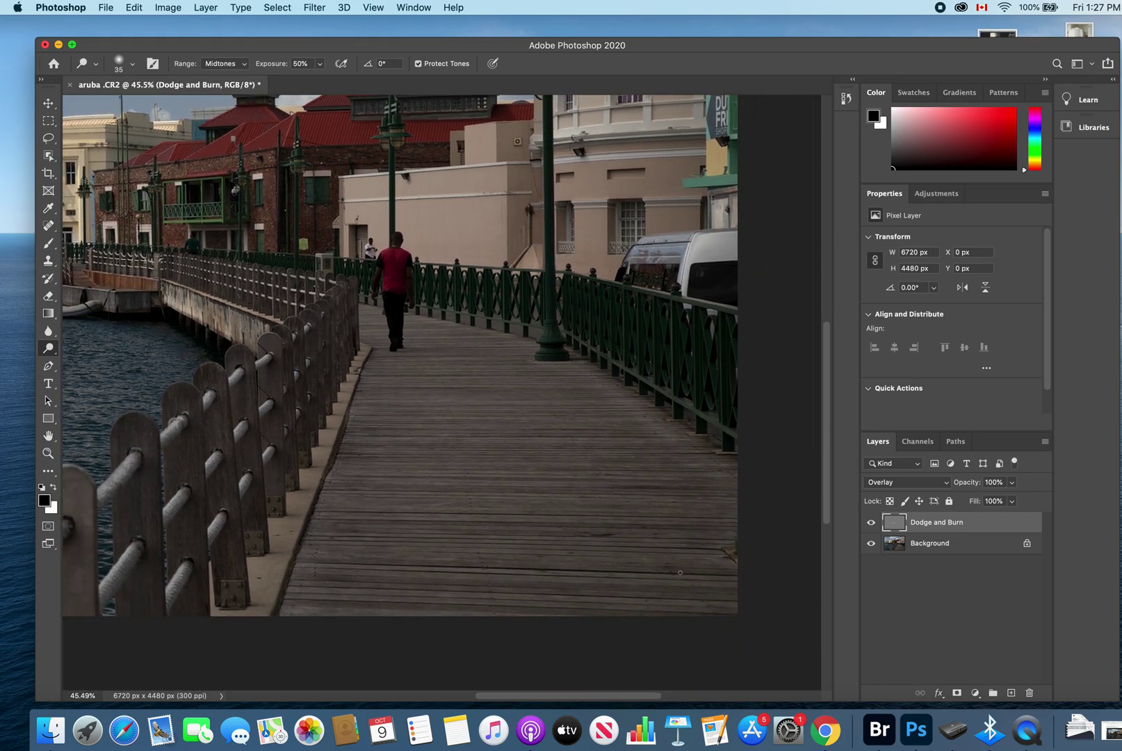
scroll(680, 572, "up", 6)
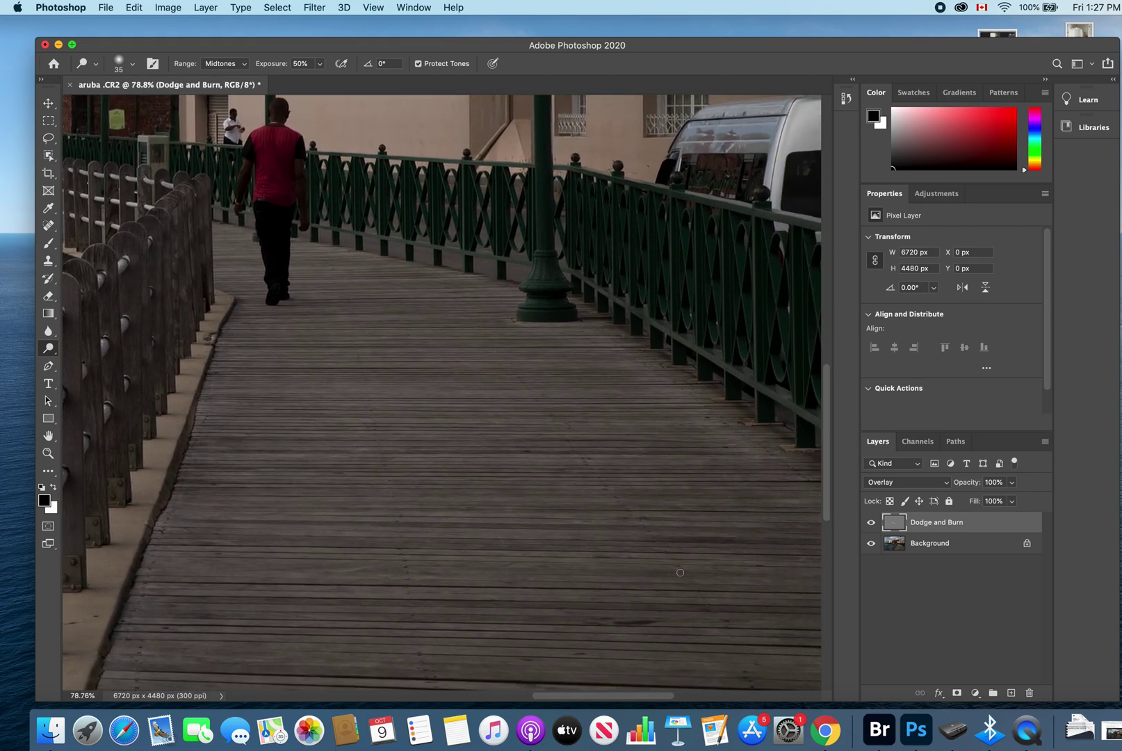
scroll(680, 573, "down", 2)
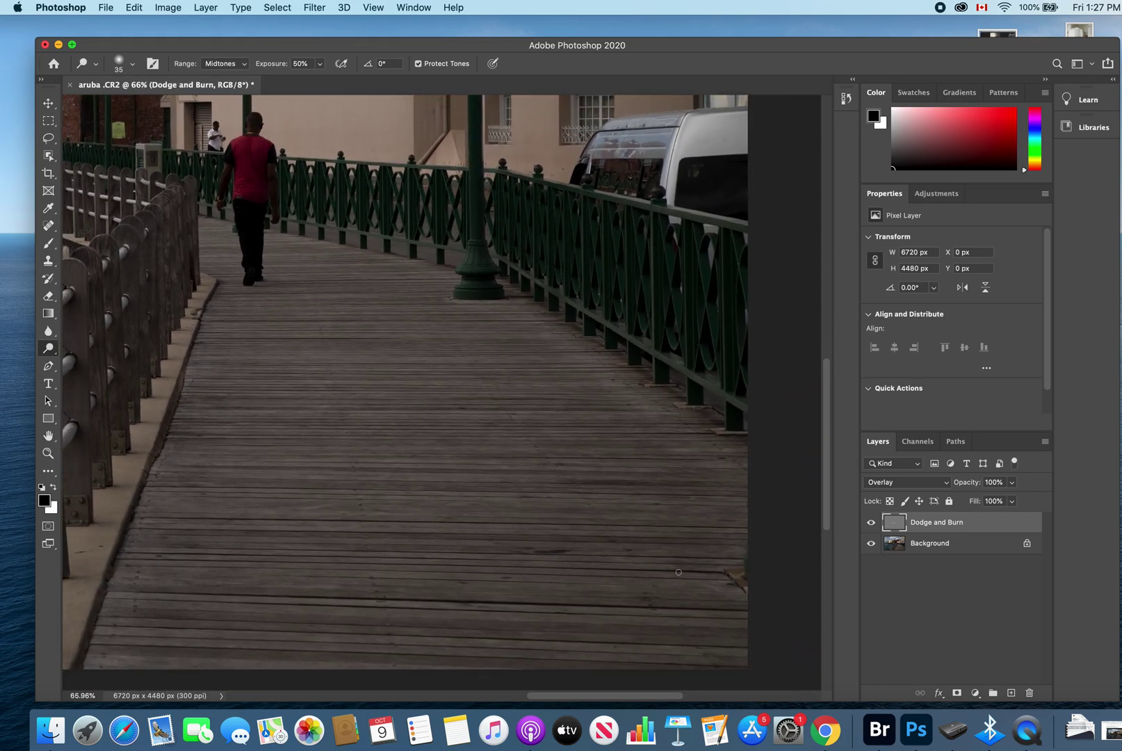
Switch to the Burn Tool, enlarge the brush to 400, and darken the boardwalk's bottom edge
right_click(49, 352)
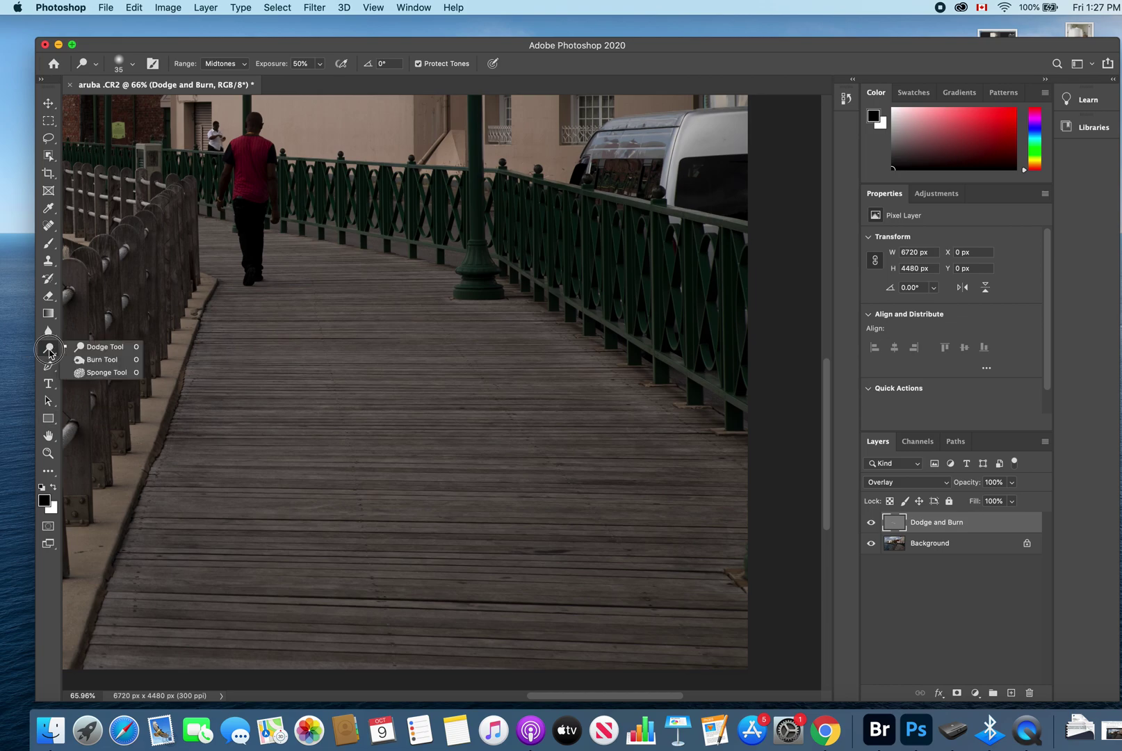
left_click(98, 362)
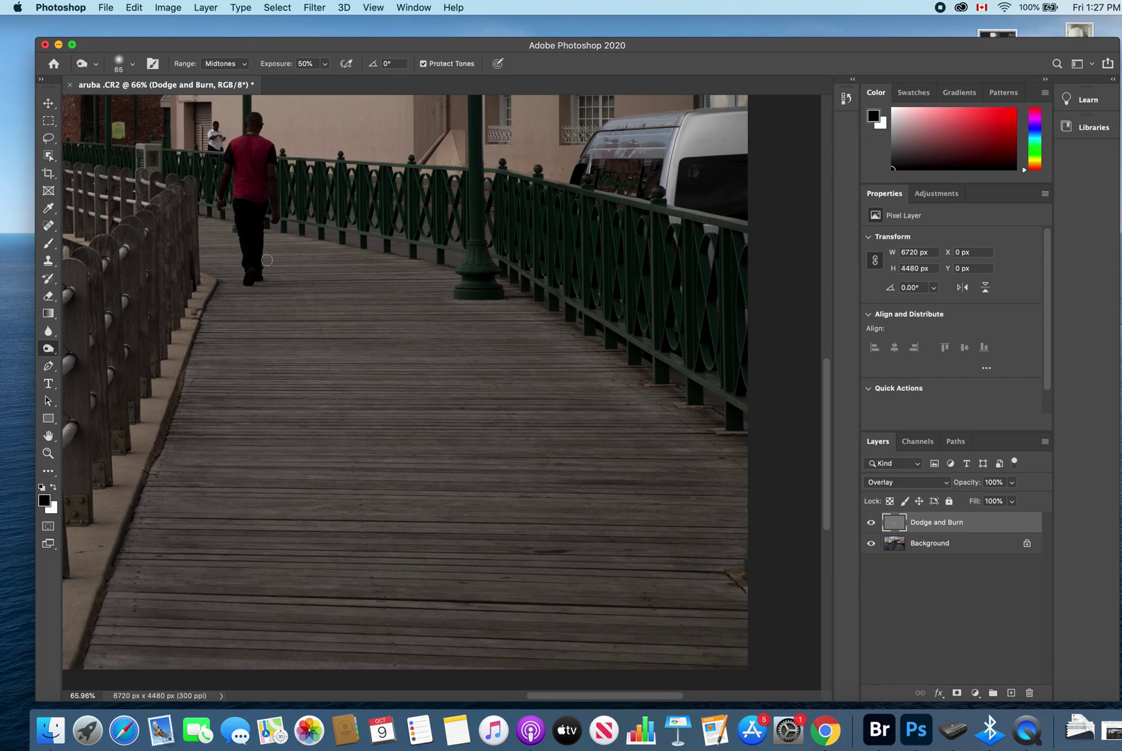
key("bracketright")
key("bracketright")
key("bracketright")
key("bracketright")
key("bracketright")
key("bracketright")
key("bracketright")
key("bracketright")
key("bracketright")
key("bracketright")
key("bracketright")
key("bracketright")
key("bracketright")
key("bracketright")
key("bracketright")
mouse_move(646, 660)
left_mouse_down()
mouse_move(518, 668)
mouse_move(599, 597)
mouse_move(370, 669)
mouse_move(162, 662)
mouse_move(249, 399)
mouse_move(264, 597)
mouse_move(313, 497)
mouse_move(335, 594)
mouse_move(498, 525)
mouse_move(529, 560)
mouse_move(719, 482)
mouse_move(623, 454)
mouse_move(520, 359)
mouse_move(666, 449)
mouse_move(541, 405)
mouse_move(428, 330)
mouse_move(470, 448)
mouse_move(444, 478)
mouse_move(375, 342)
mouse_move(363, 283)
mouse_move(327, 273)
mouse_move(367, 349)
mouse_move(310, 374)
mouse_move(304, 328)
mouse_move(260, 344)
mouse_move(183, 562)
mouse_move(124, 646)
left_mouse_up()
Toggle the Dodge and Burn layer's visibility to compare the boardwalk before and after burning
scroll(123, 646, "down", 5)
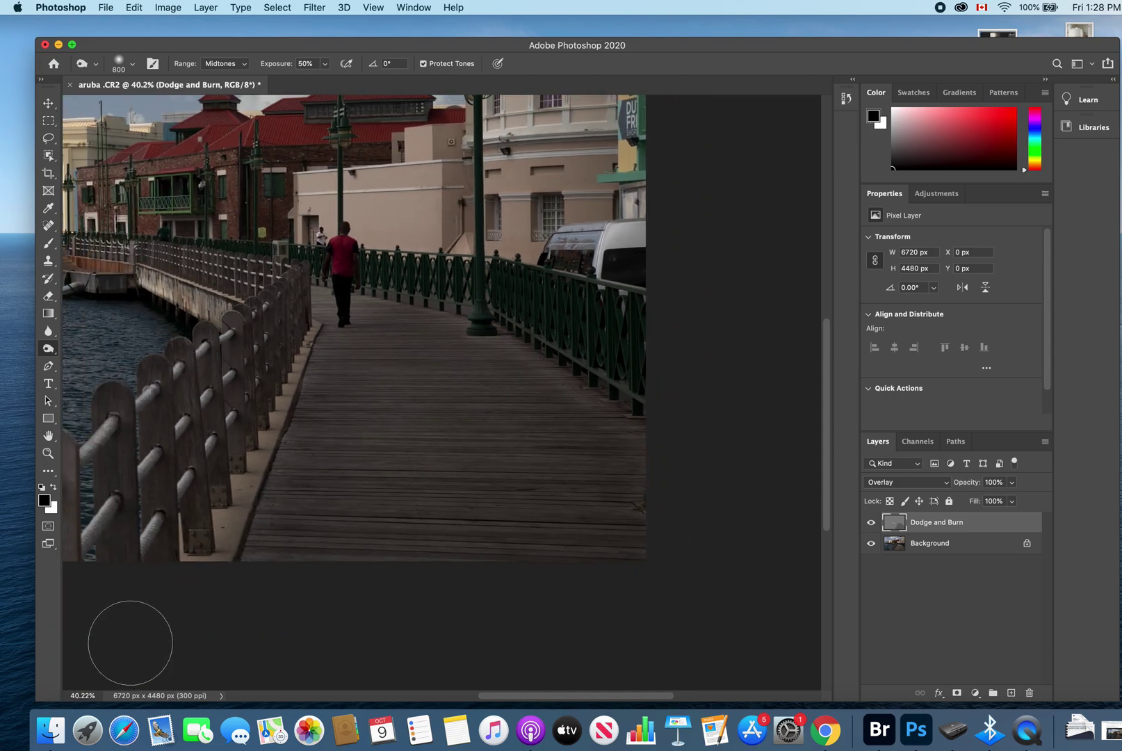
scroll(289, 345, "down", 3)
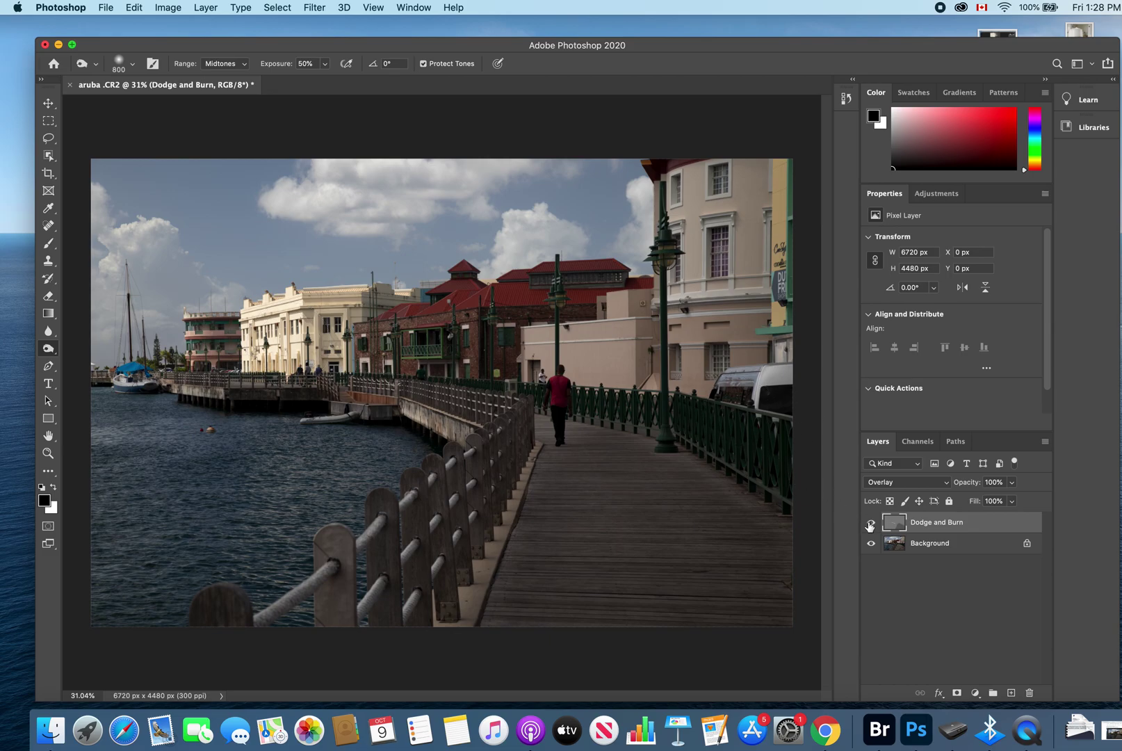
left_click(870, 526)
left_click(871, 525)
left_click(871, 526)
left_click(871, 526)
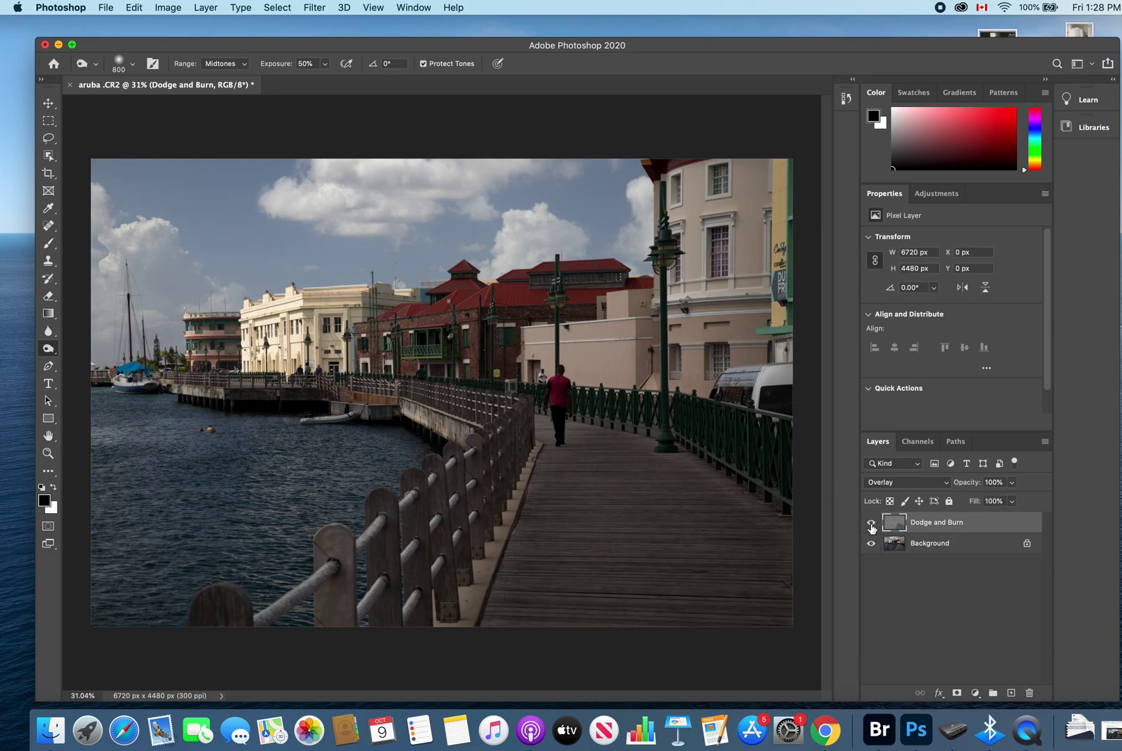
left_click(942, 489)
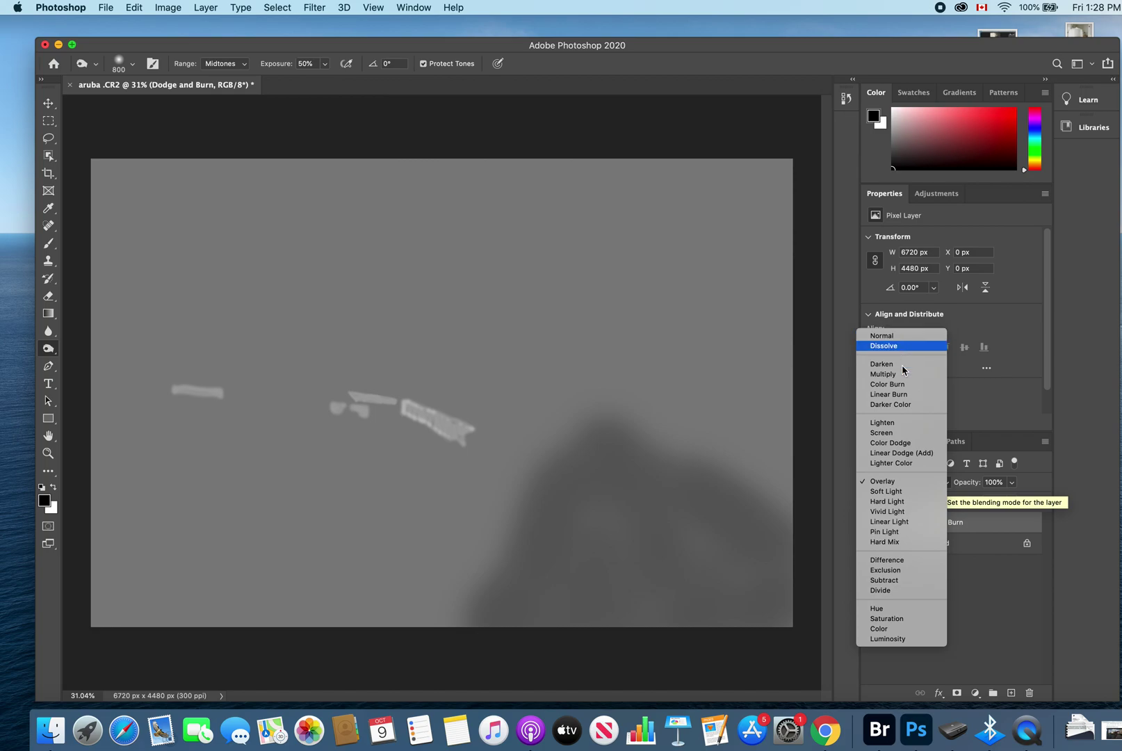
left_click(906, 482)
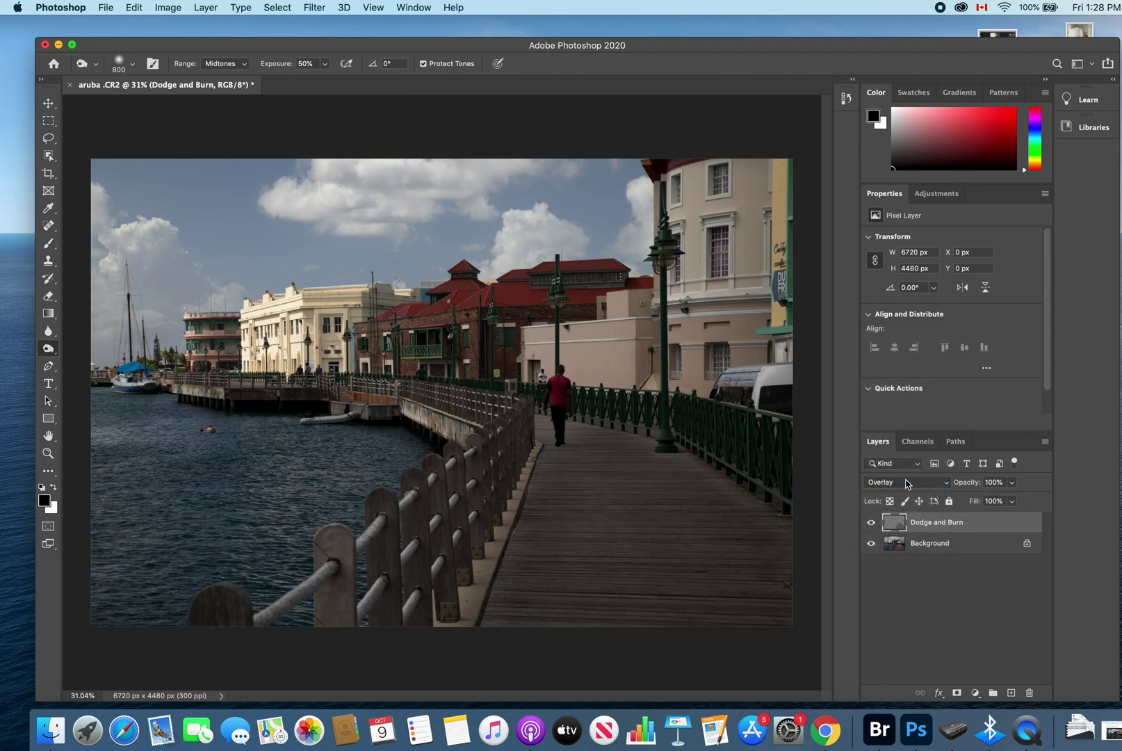